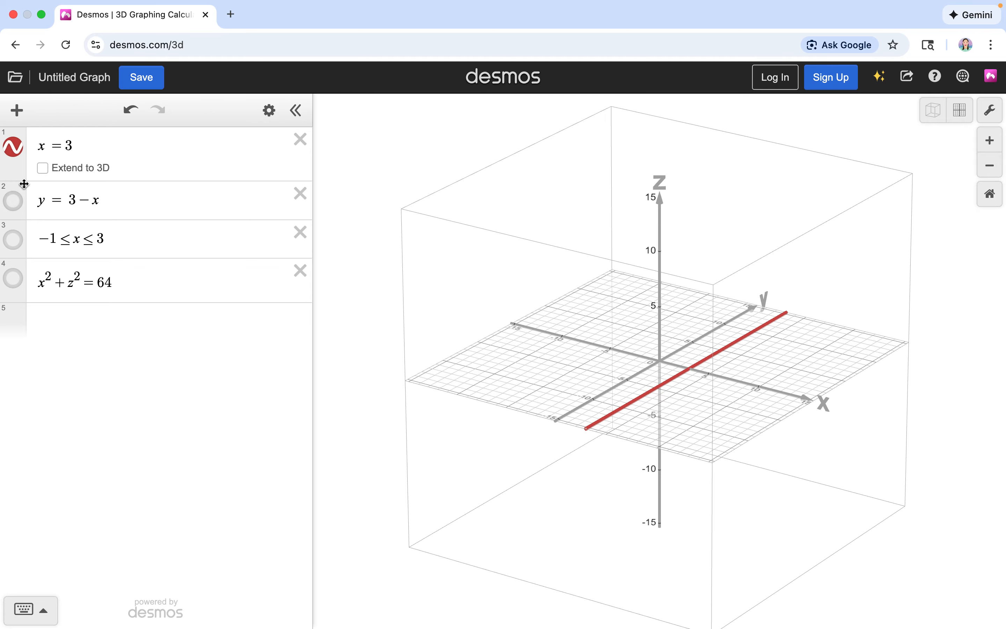
# Step: Extend x = 3 to 3D, view the resulting plane from another angle and restore the default orientation
pyautogui.click(43, 168)
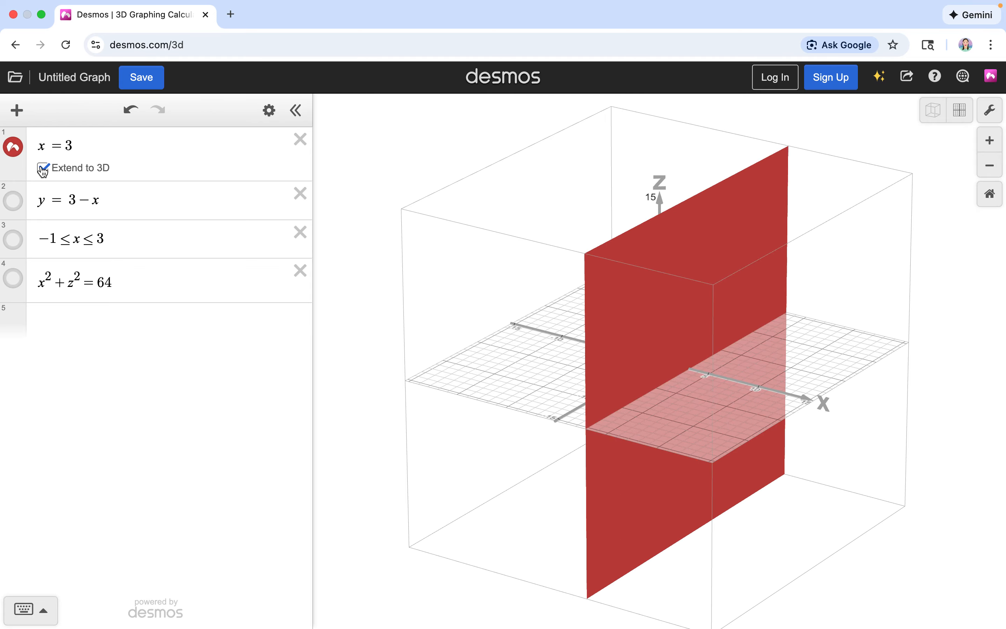
pyautogui.click(477, 307)
pyautogui.moveTo(479, 309); pyautogui.dragTo(582, 289)
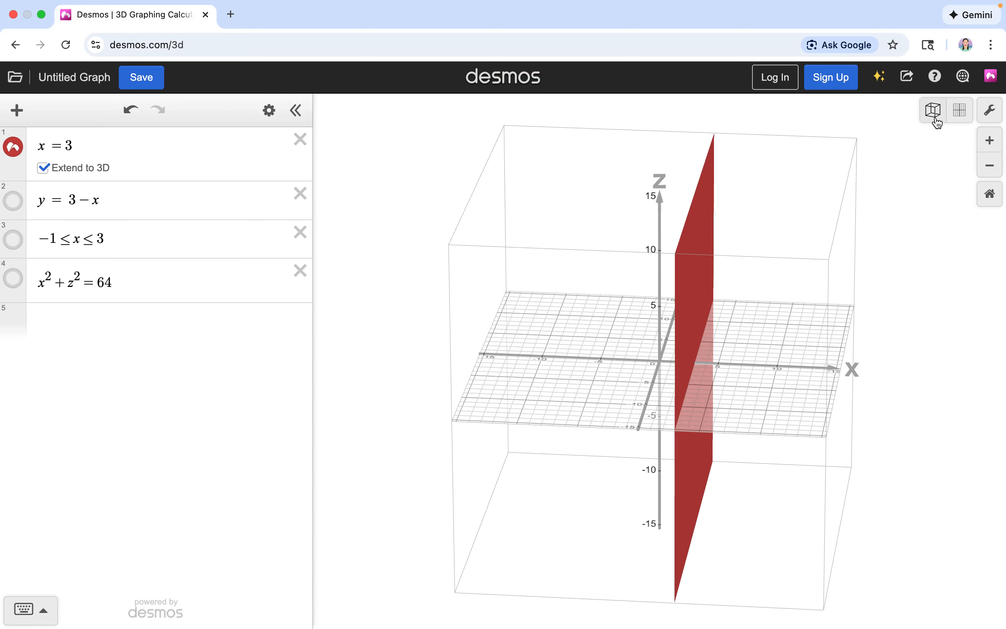
pyautogui.click(935, 120)
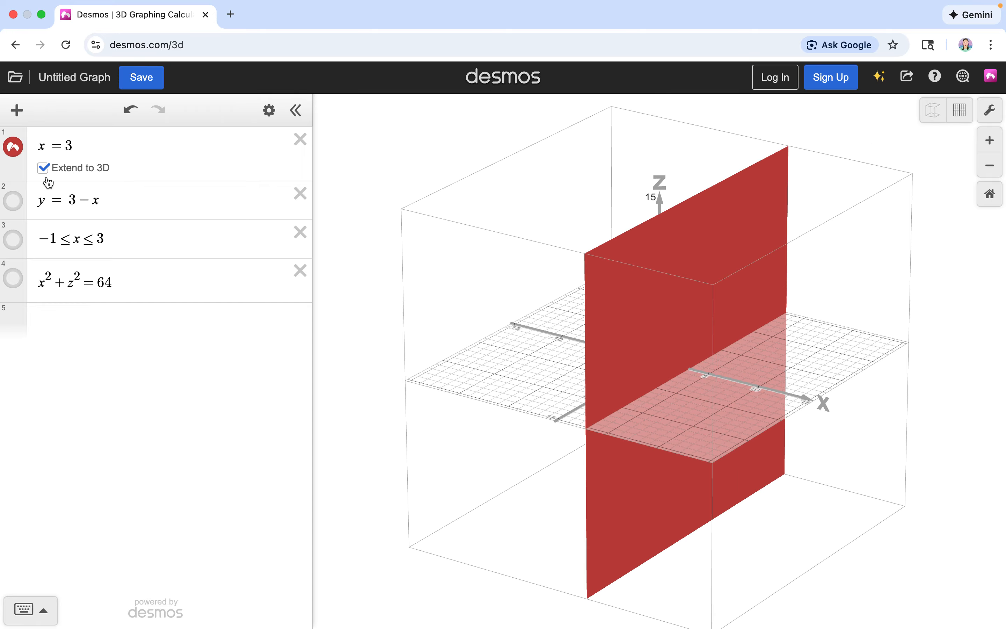
# Step: Turn off the 3D extension of x = 3 and display y = 3 − x in its place
pyautogui.click(43, 168)
pyautogui.click(14, 149)
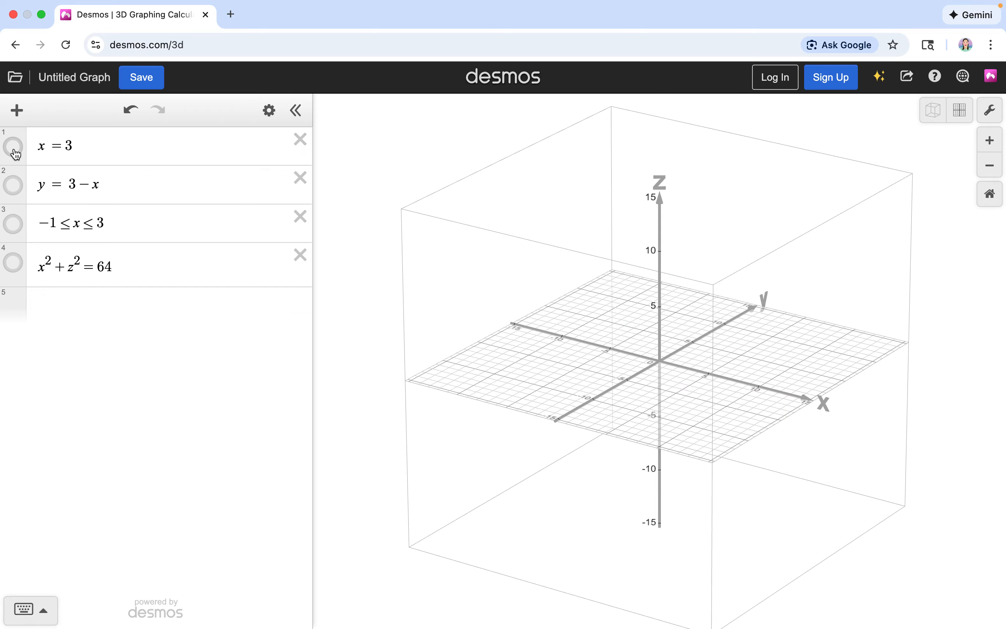
pyautogui.click(14, 186)
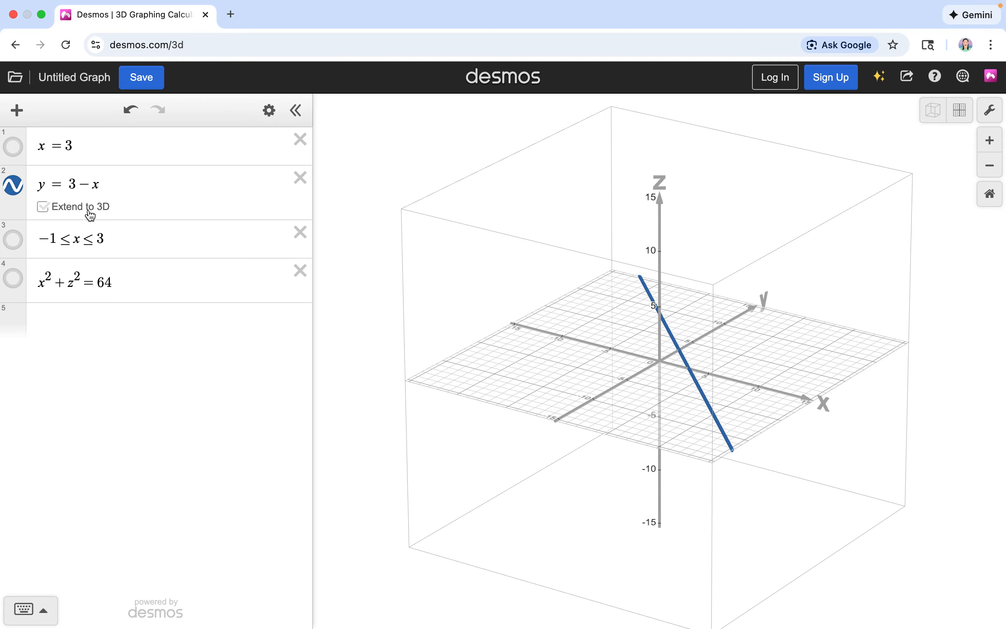
# Step: Extend y = 3 − x to 3D and view the resulting plane edge-on
pyautogui.click(103, 216)
pyautogui.moveTo(420, 308); pyautogui.dragTo(360, 307)
pyautogui.scroll(-3, 415, 298)
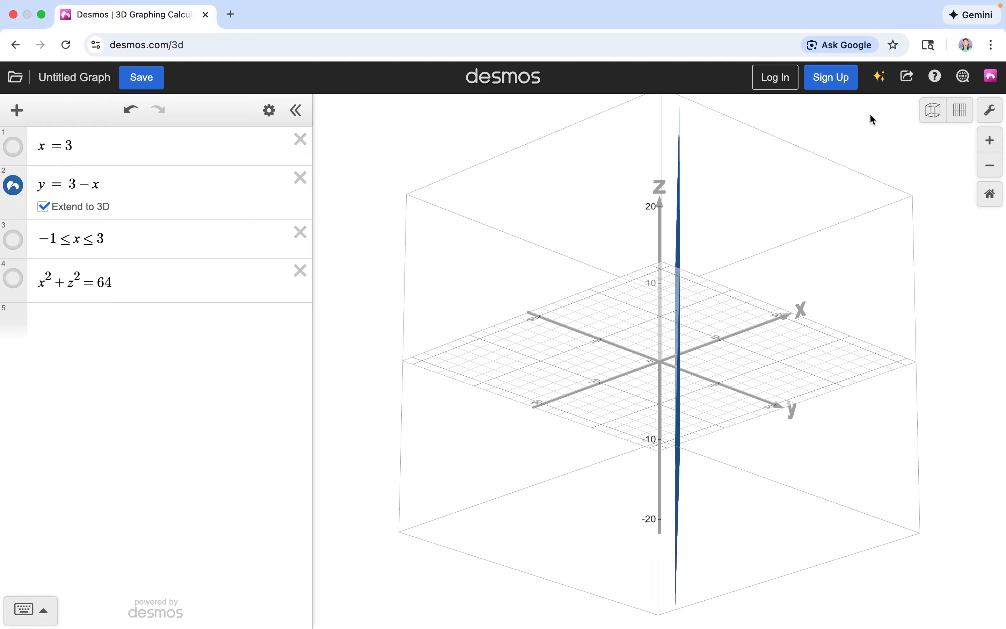
pyautogui.click(934, 110)
pyautogui.moveTo(688, 258); pyautogui.dragTo(651, 272)
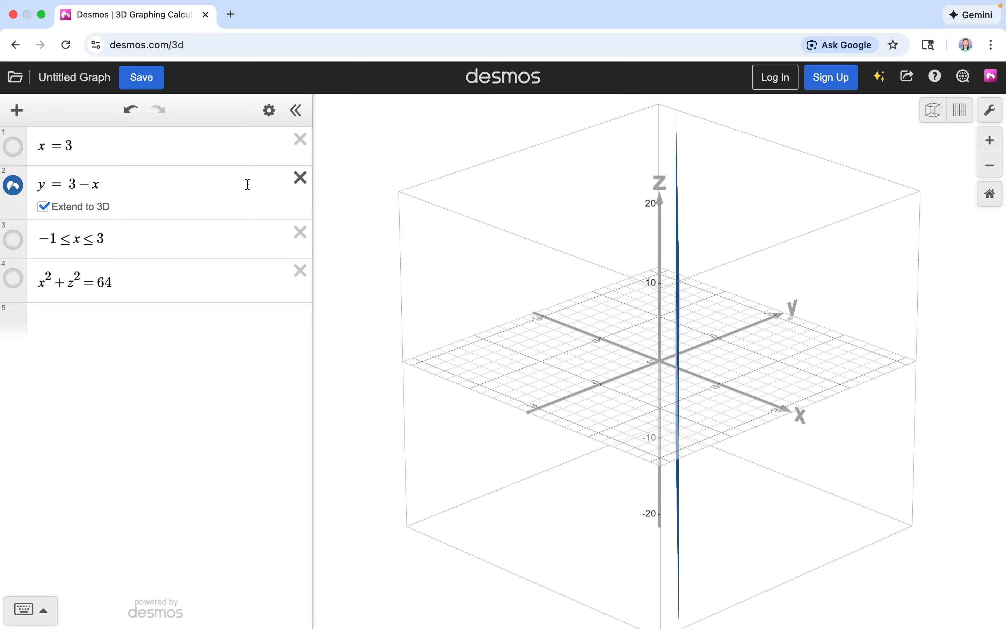
# Step: Hide y = 3 − x and restore the default orientation of the 3D graph
pyautogui.click(15, 187)
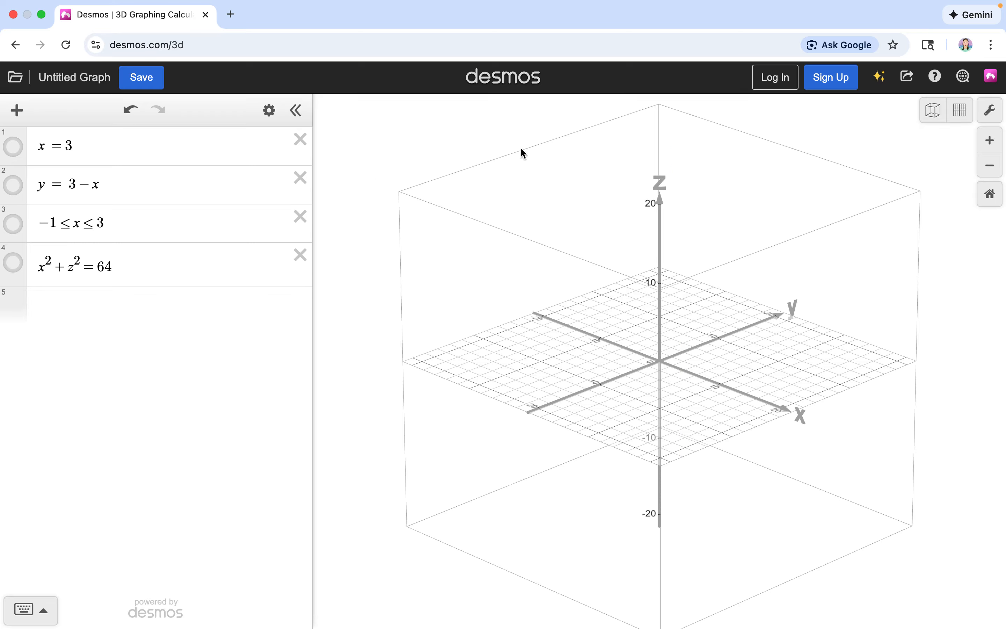
pyautogui.moveTo(941, 36)
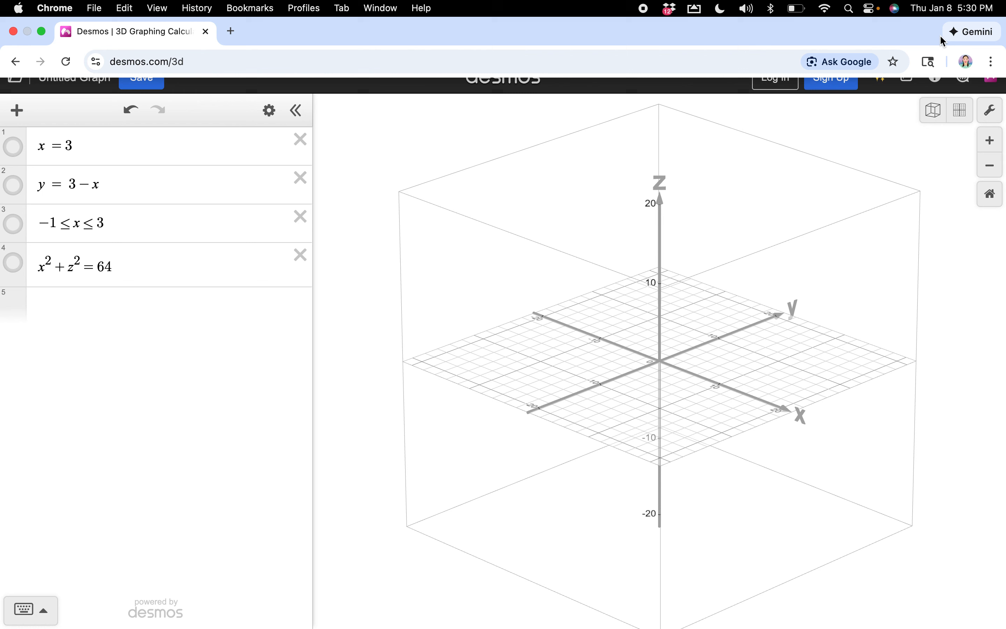
pyautogui.click(931, 115)
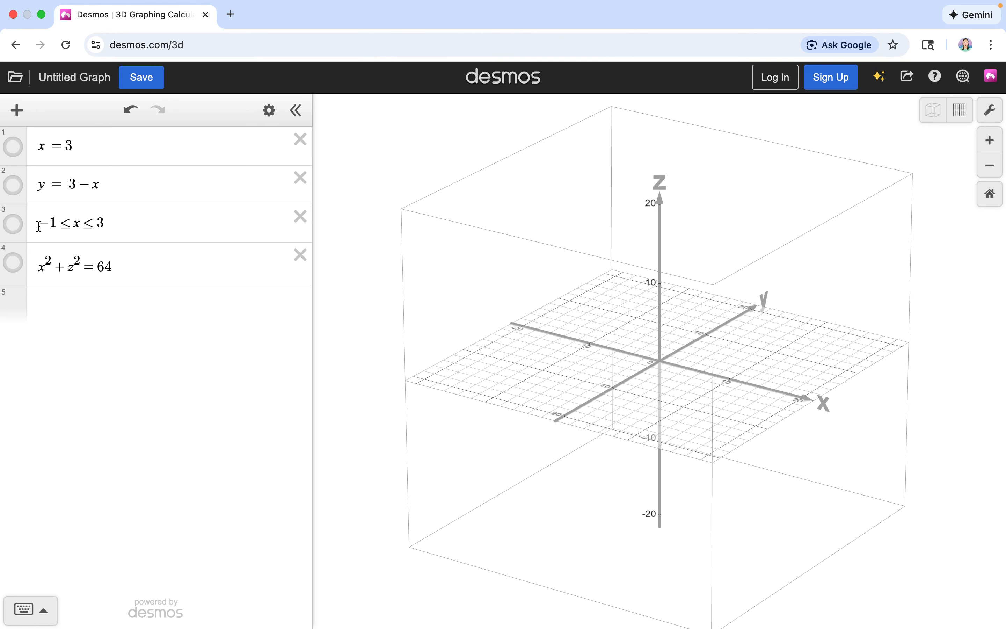
# Step: Display the inequality −1 ≤ x ≤ 3 as a flat strip at a closer scale
pyautogui.click(20, 230)
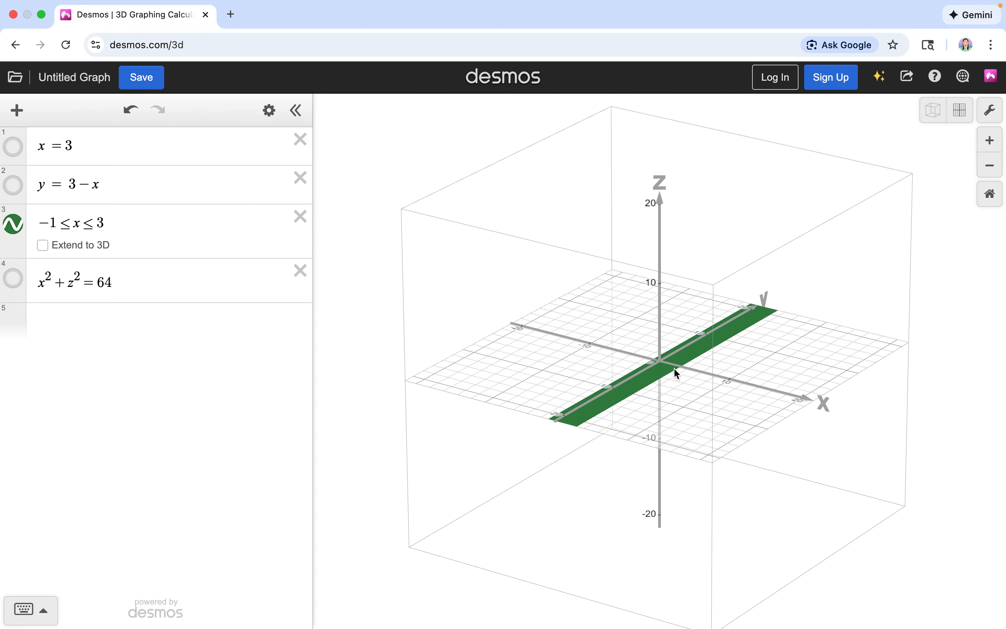
pyautogui.scroll(10, 675, 366)
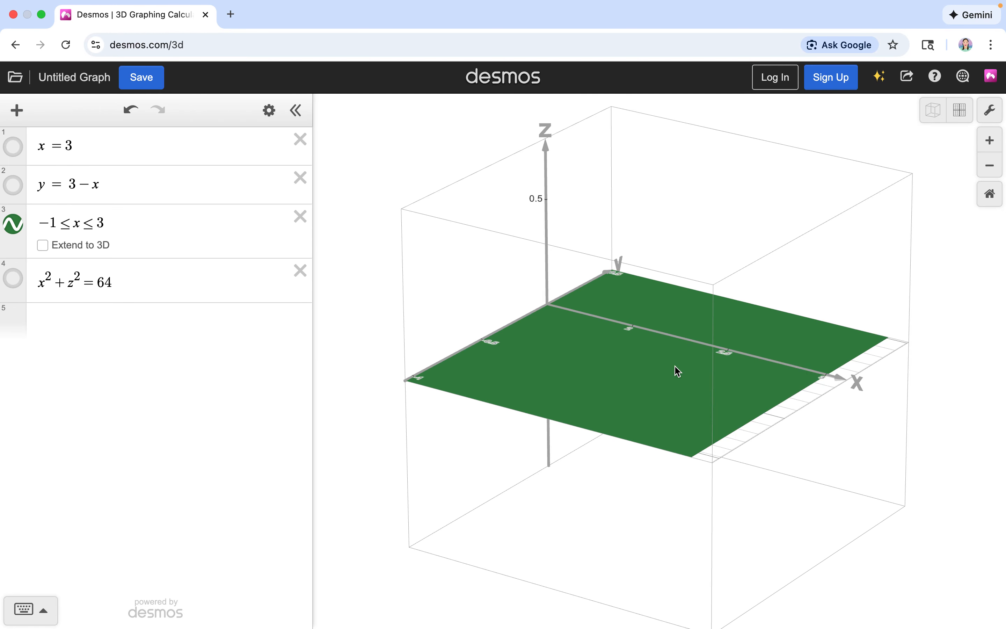
pyautogui.scroll(-3, 675, 367)
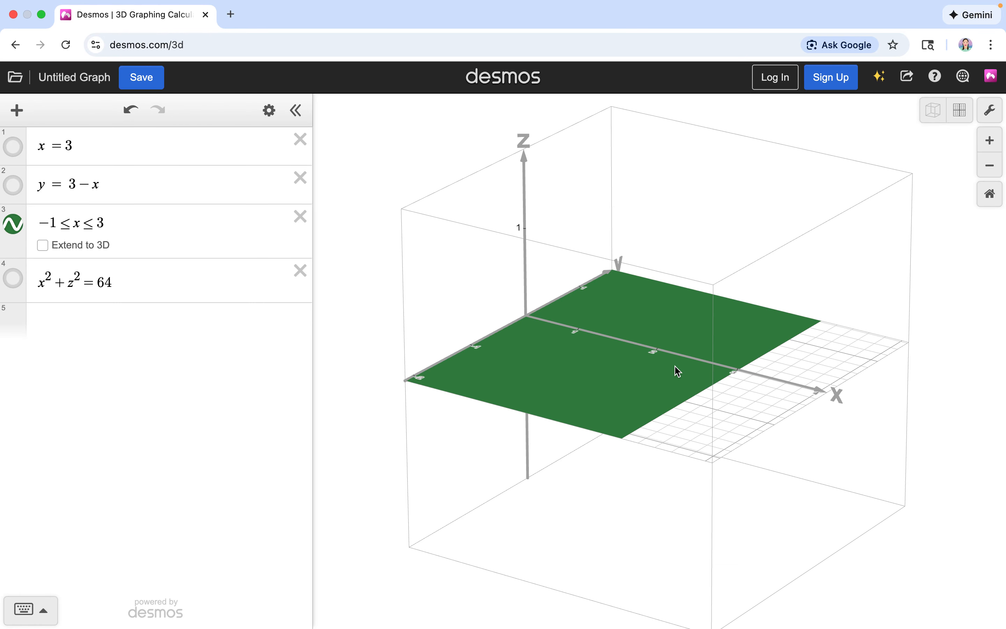
pyautogui.scroll(-8, 676, 367)
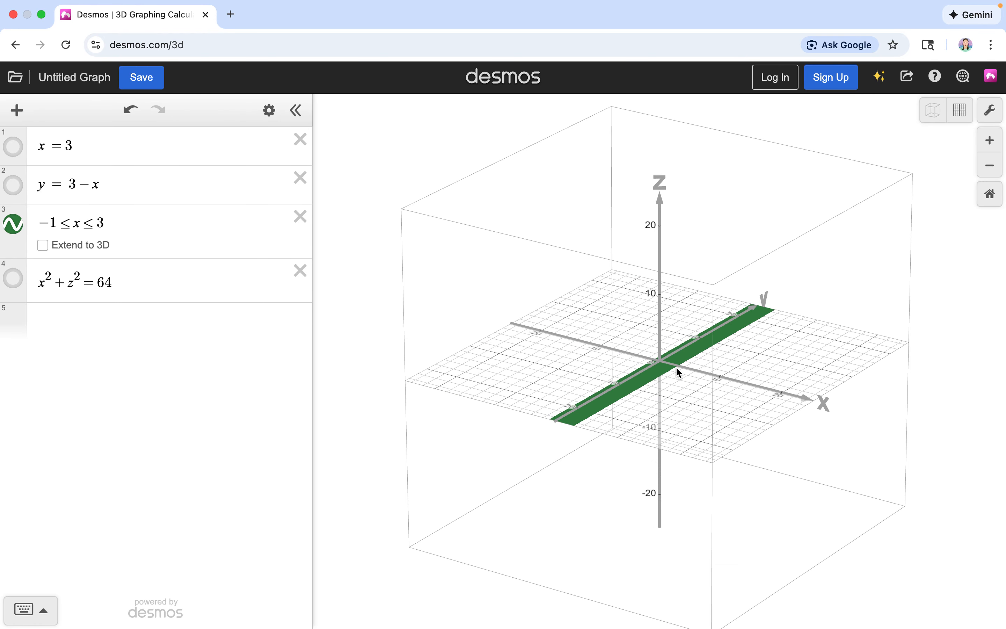
pyautogui.click(676, 367)
pyautogui.scroll(8, 676, 369)
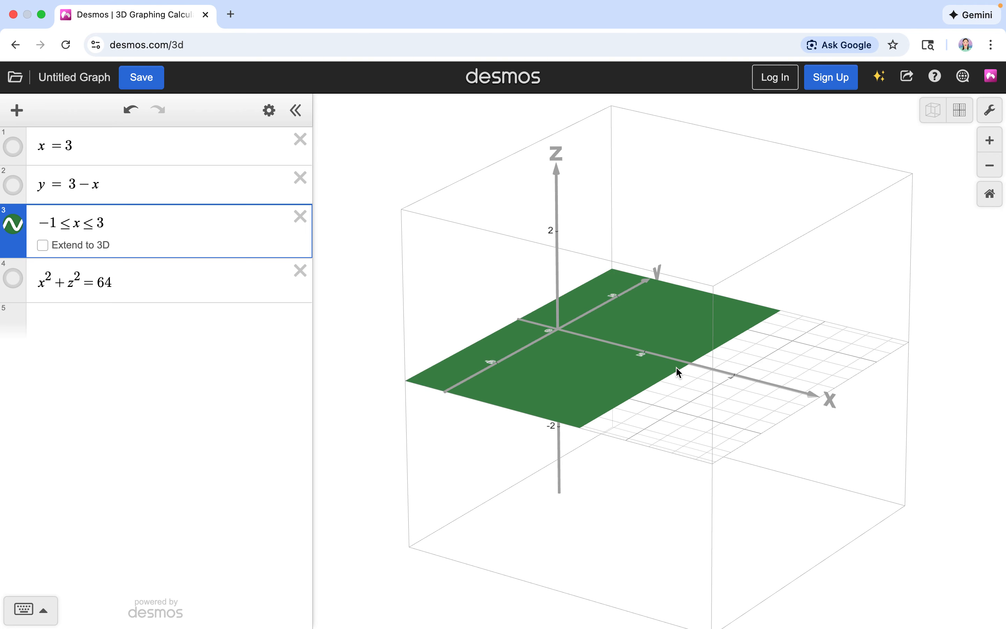
pyautogui.scroll(-2, 573, 343)
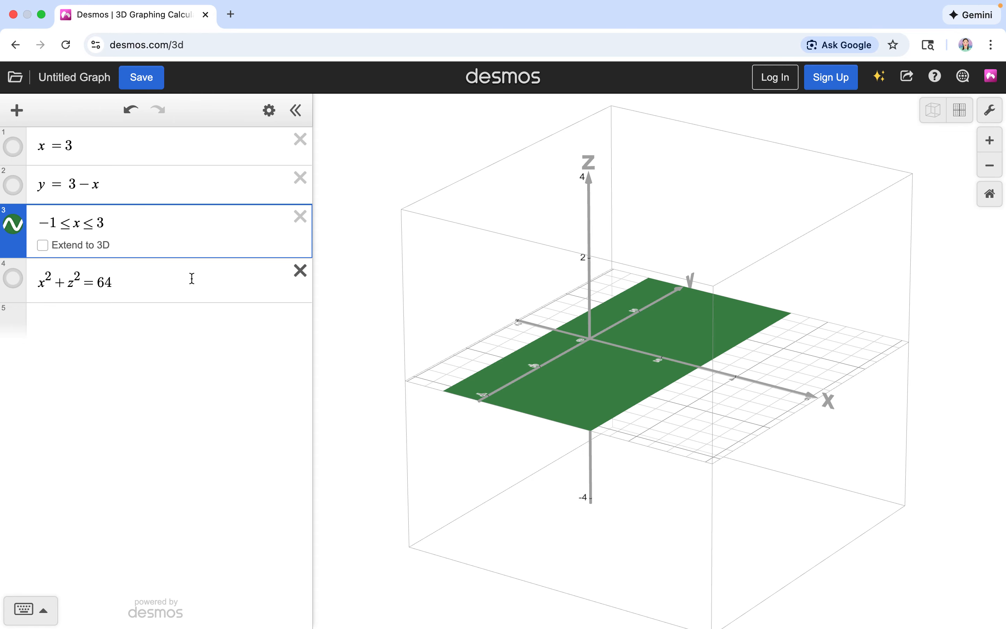
# Step: Preview the inequality −1 ≤ x ≤ 3 extended to 3D, and hide it from the graph
pyautogui.click(43, 245)
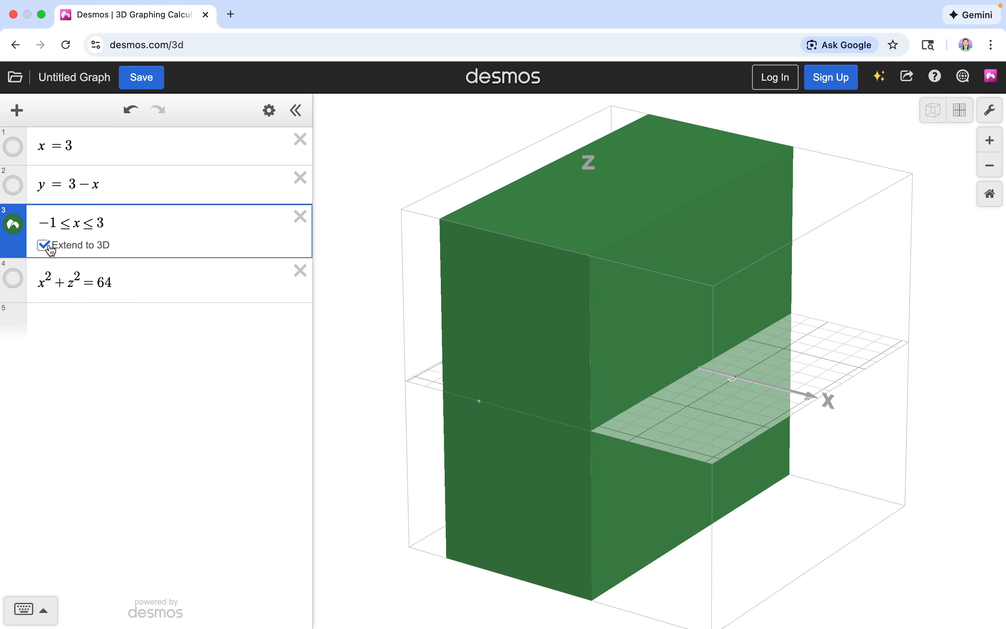
pyautogui.click(44, 245)
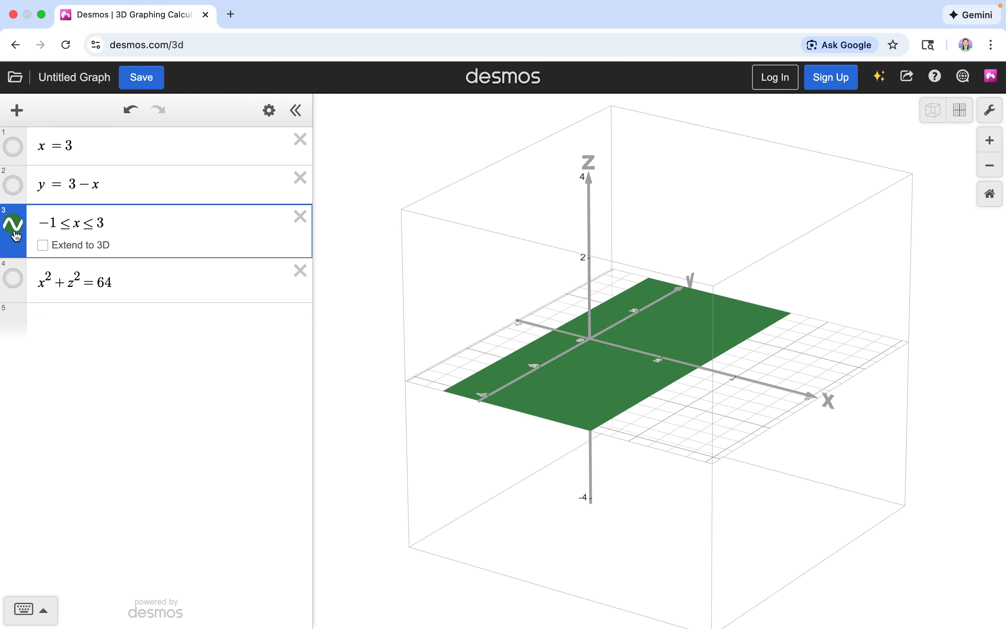
pyautogui.click(13, 225)
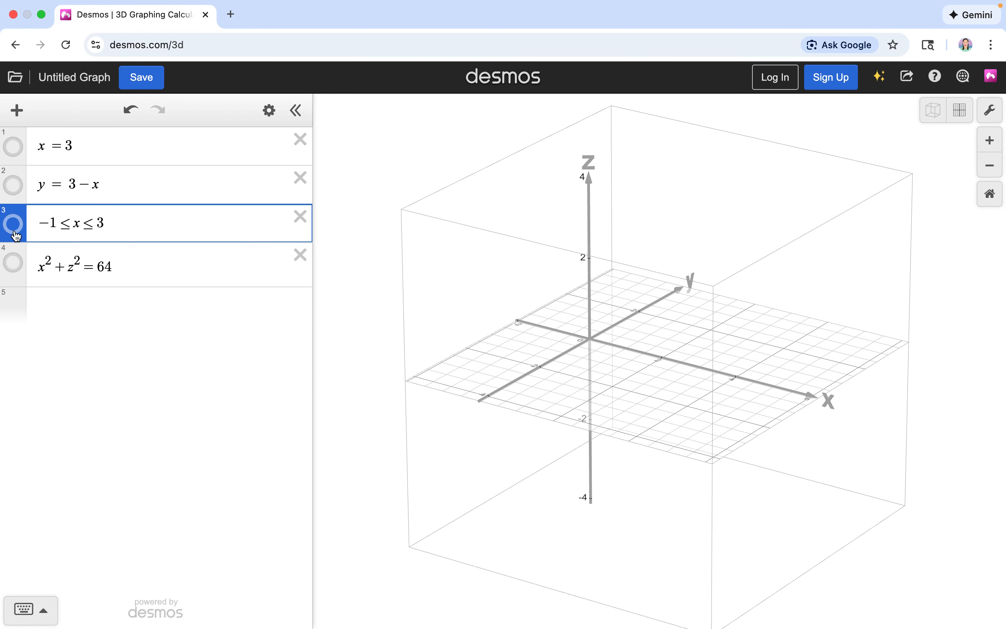
# Step: Display the cylinder x² + z² = 64 at a scale that shows its full circular cross-section
pyautogui.click(14, 263)
pyautogui.scroll(-5, 514, 357)
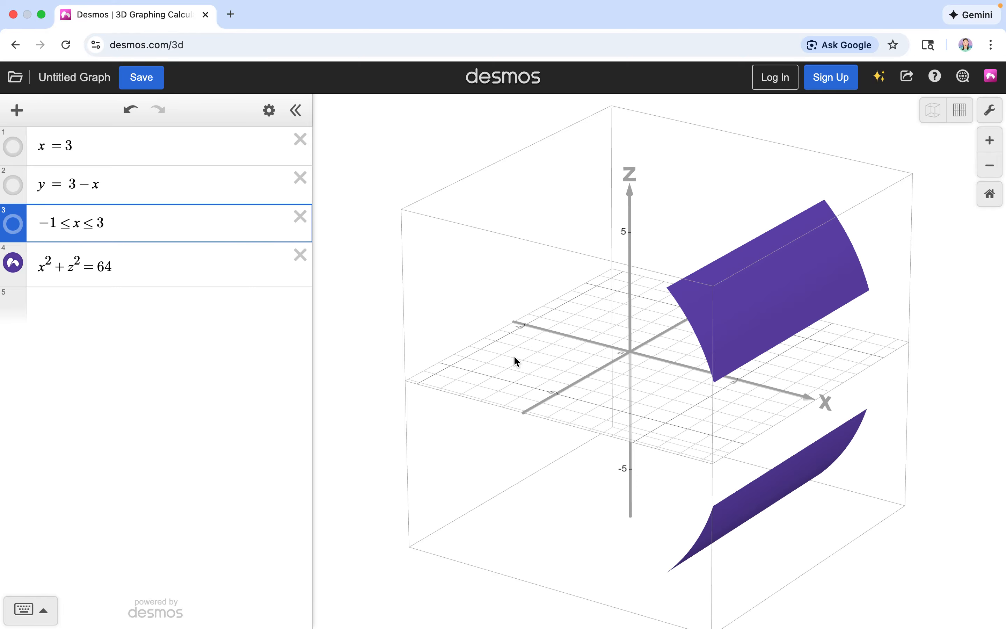
pyautogui.scroll(-5, 513, 356)
pyautogui.scroll(4, 513, 355)
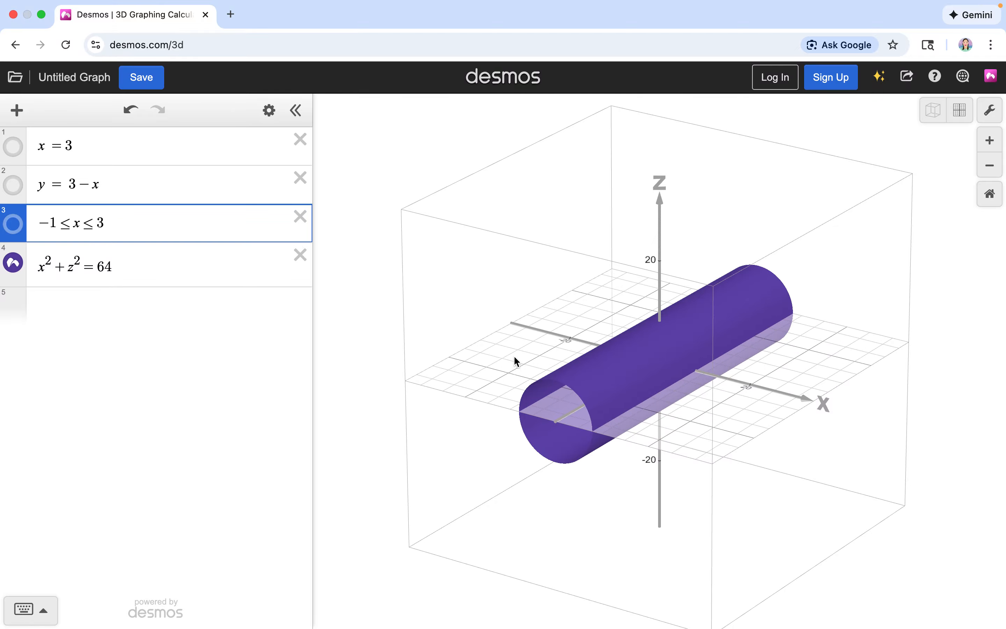
pyautogui.click(514, 355)
pyautogui.scroll(4, 514, 356)
pyautogui.scroll(-2, 513, 356)
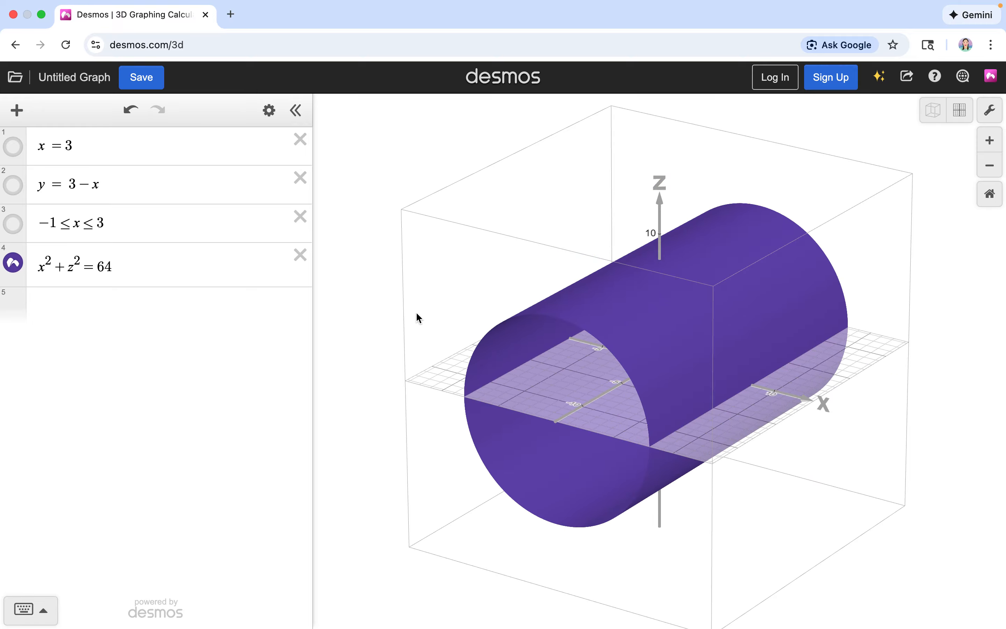
# Step: Restrict the cylinder equation x² + z² = 64 to the plane with {y = 0}
pyautogui.click(219, 257)
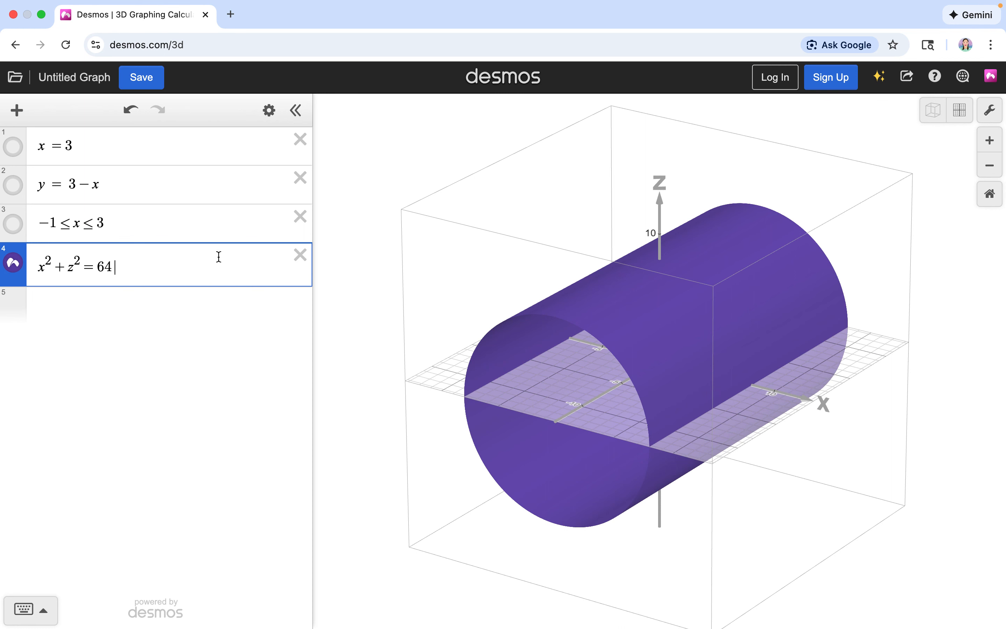
pyautogui.write('{y=0')
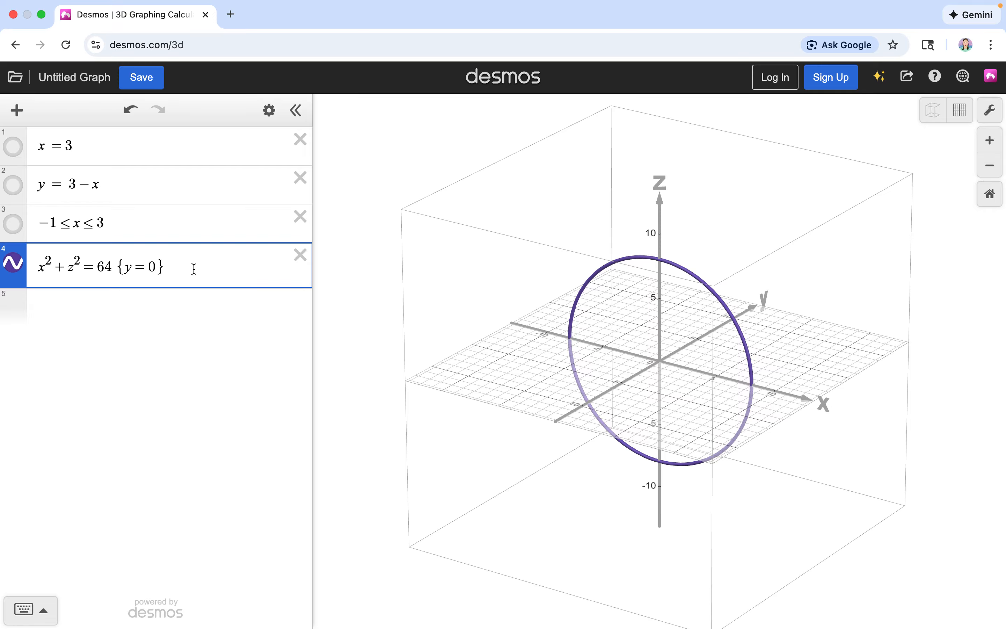
# Step: Remove the {y = 0} restriction from the equation x² + z² = 64
pyautogui.press('Right')
pyautogui.press('BackSpace')
pyautogui.press('BackSpace')
pyautogui.press('BackSpace')
pyautogui.press('BackSpace')
pyautogui.press('BackSpace')
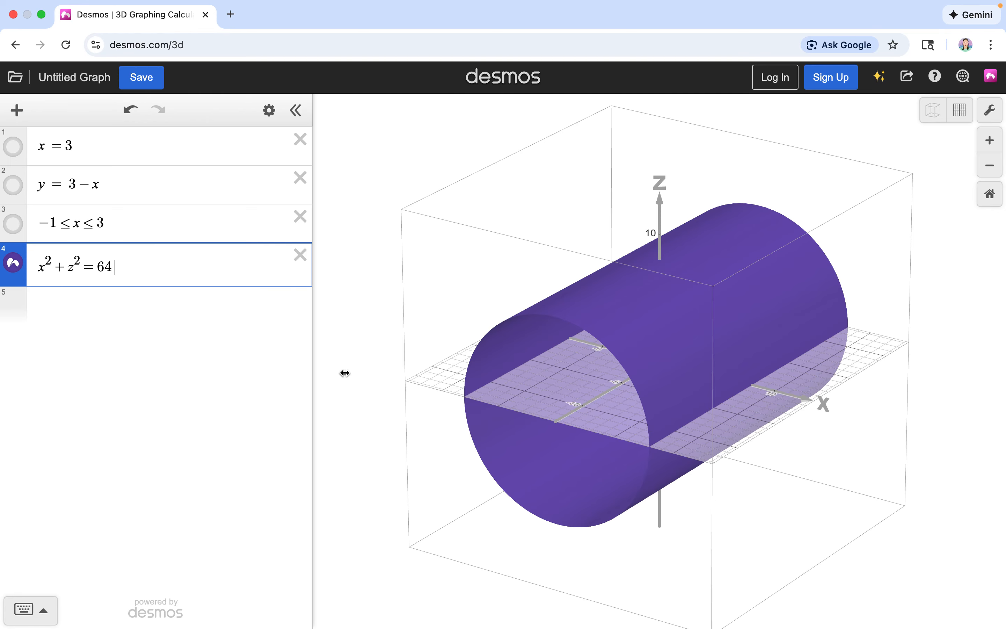
# Step: Change the cylinder equation to the inequality x² + z² < 64
pyautogui.click(96, 262)
pyautogui.press('BackSpace')
pyautogui.write('<')
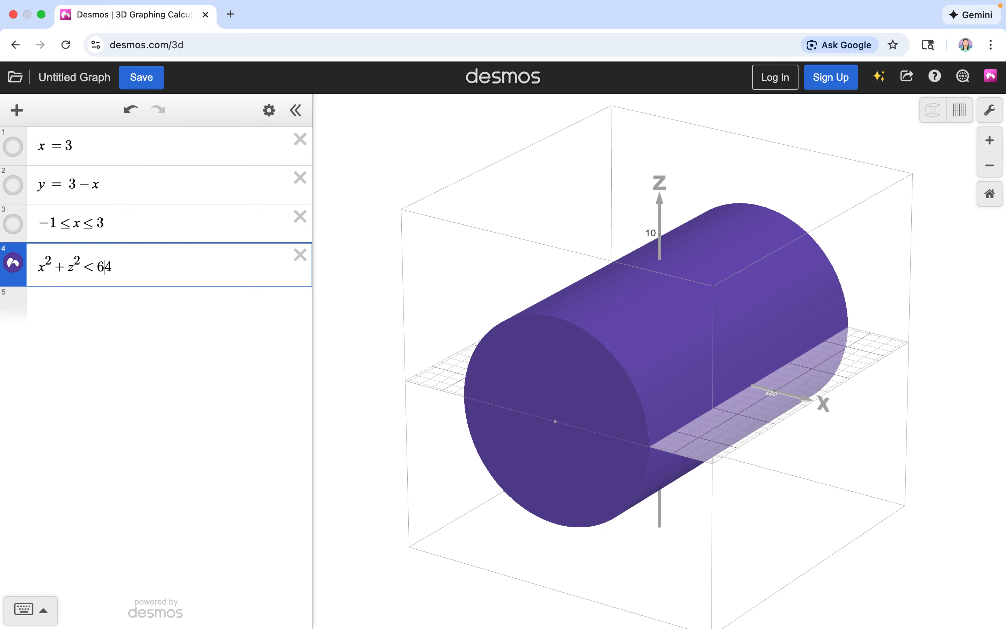
# Step: Add the equation x² + z² = 64 as a new expression and view it with the solid cylinder at different scales
pyautogui.press('Return')
pyautogui.write('x')
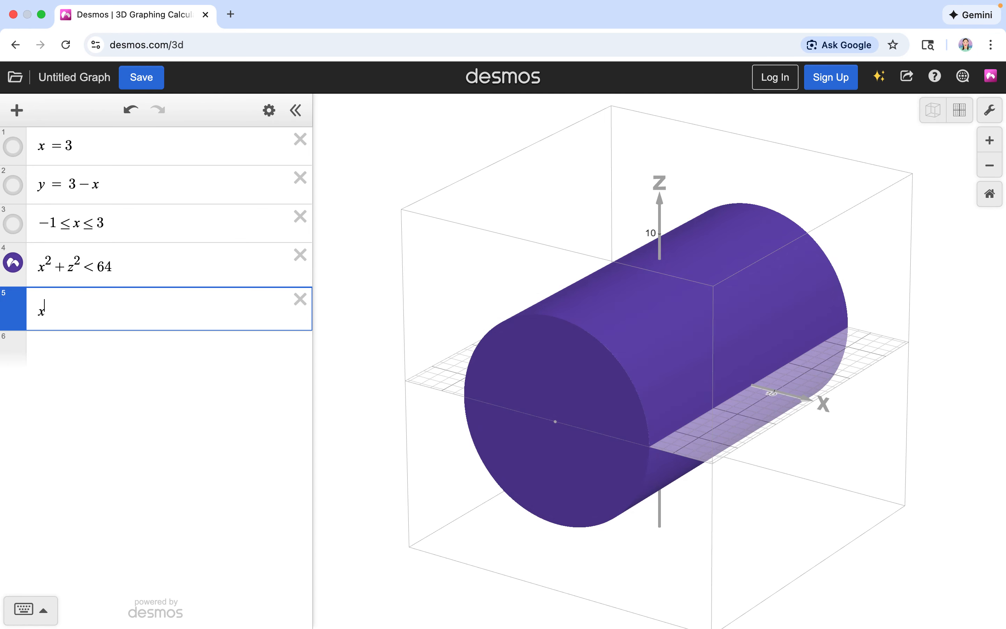
pyautogui.write('^2+y')
pyautogui.press('BackSpace')
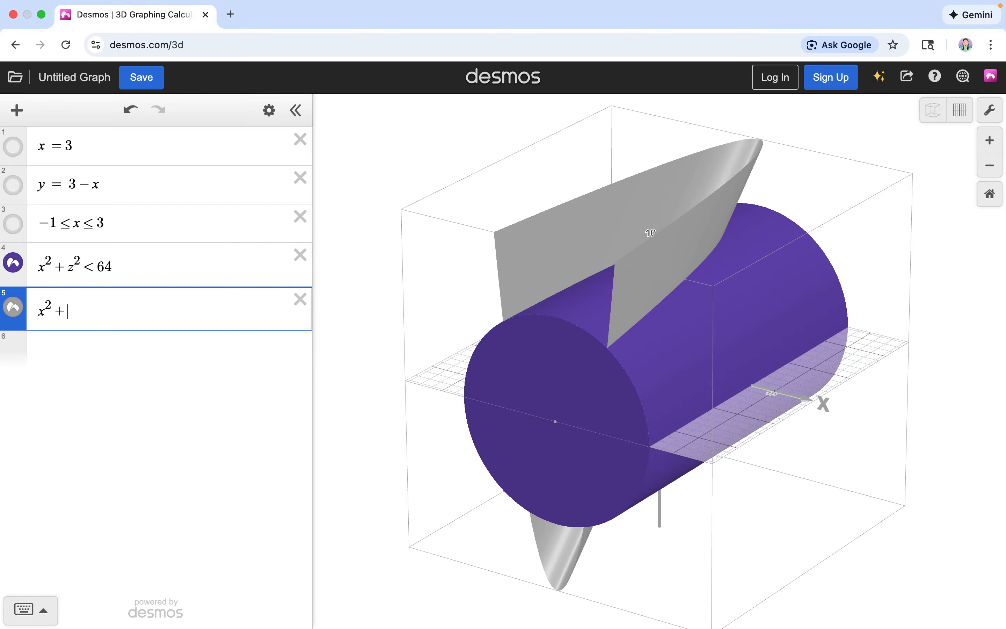
pyautogui.write('z^2')
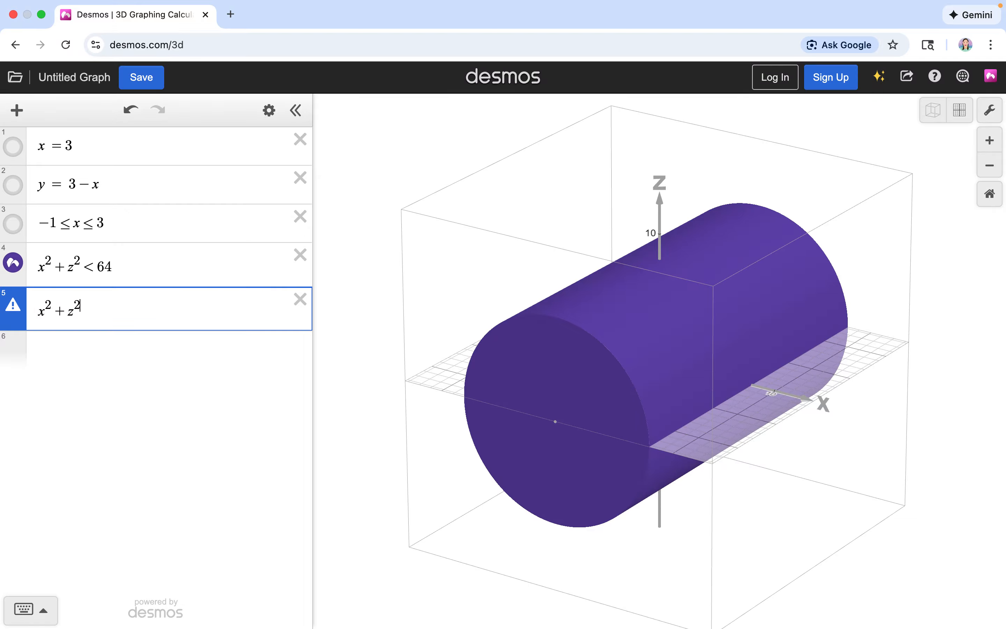
pyautogui.write('=64')
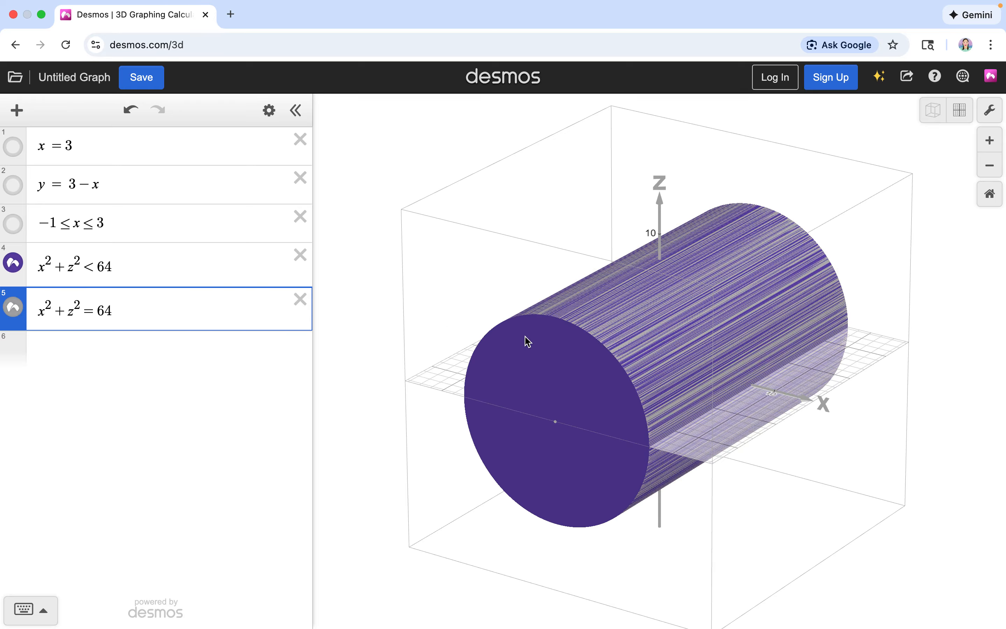
pyautogui.scroll(-5, 526, 339)
pyautogui.scroll(-4, 526, 338)
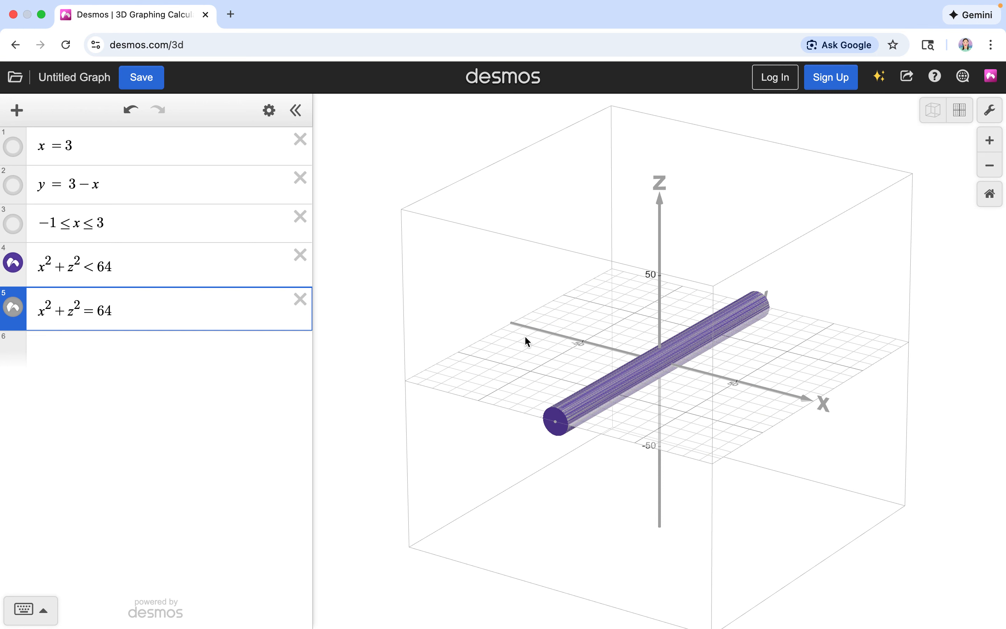
pyautogui.scroll(5, 526, 338)
pyautogui.scroll(-2, 524, 335)
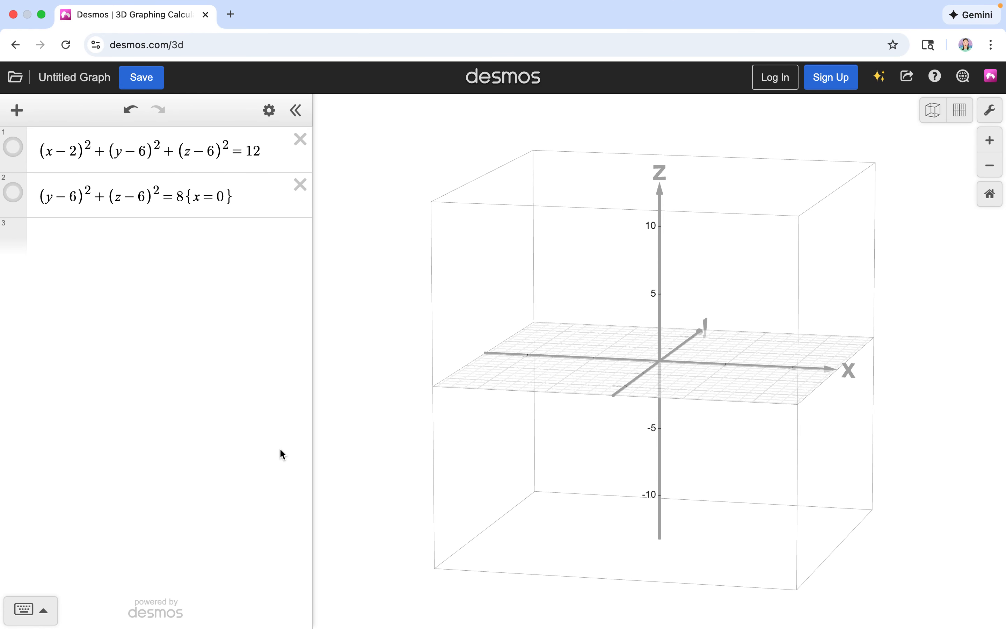
# Step: Display the sphere (x − 2)² + (y − 6)² + (z − 6)² = 12 with the positive x-axis pointing toward the viewer
pyautogui.moveTo(642, 447); pyautogui.dragTo(418, 445)
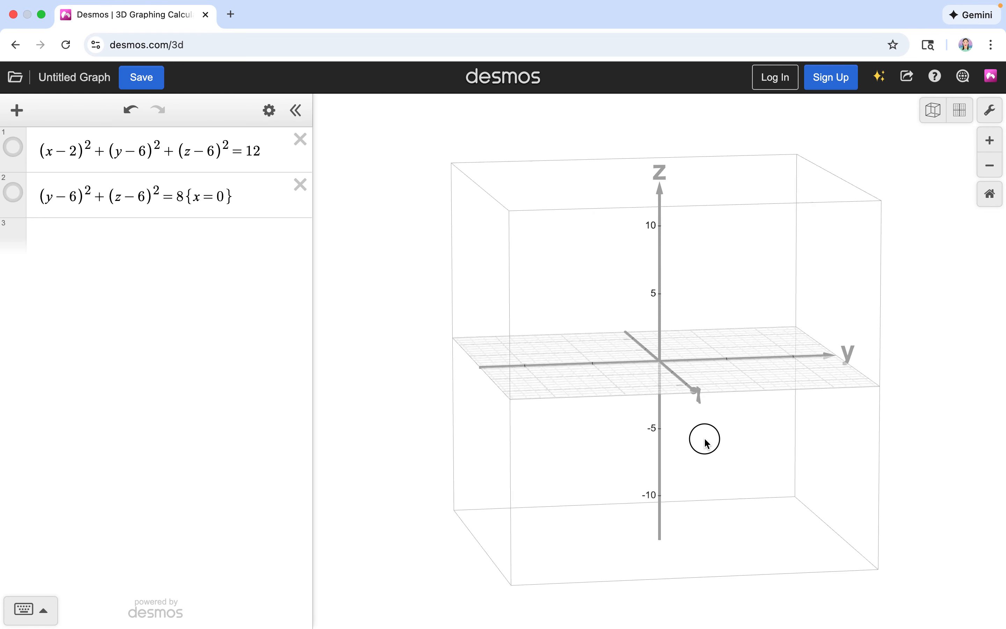
pyautogui.moveTo(705, 438); pyautogui.dragTo(552, 428)
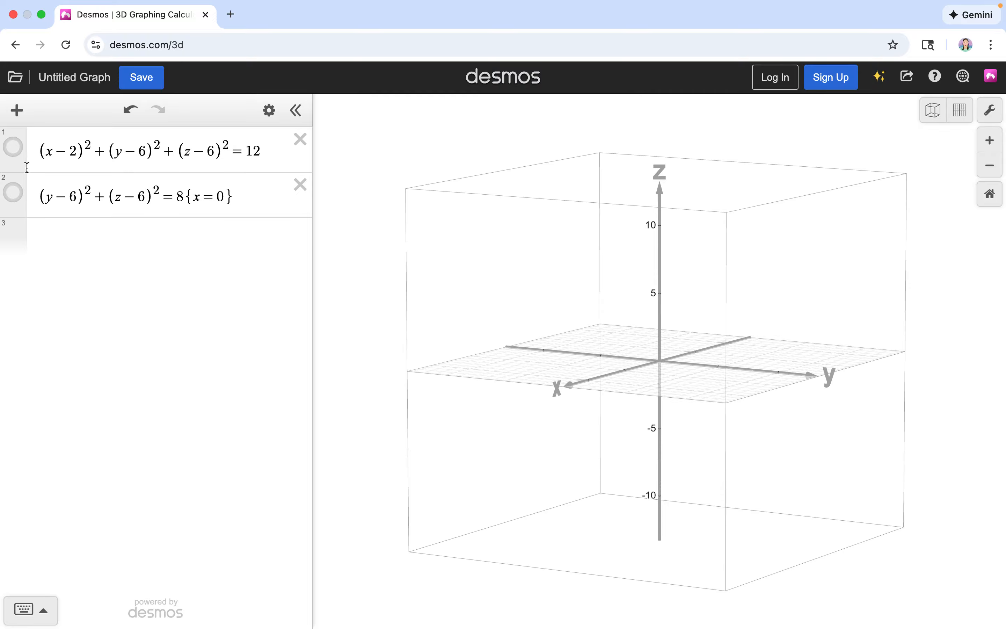
pyautogui.click(13, 147)
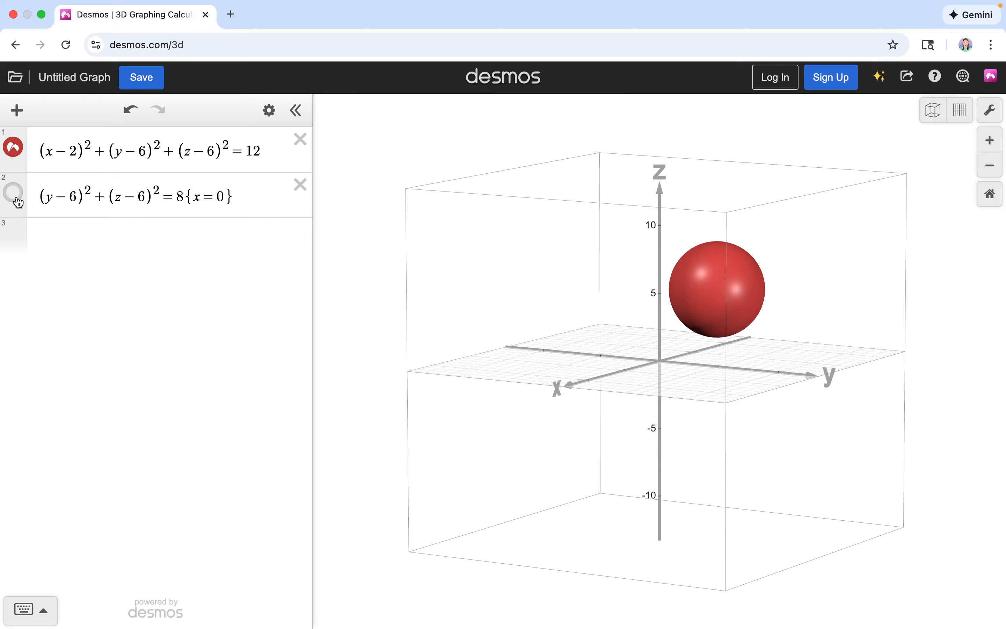
# Step: Remove the {x = 0} restriction from (y − 6)² + (z − 6)² = 8 and display the full surface
pyautogui.click(251, 201)
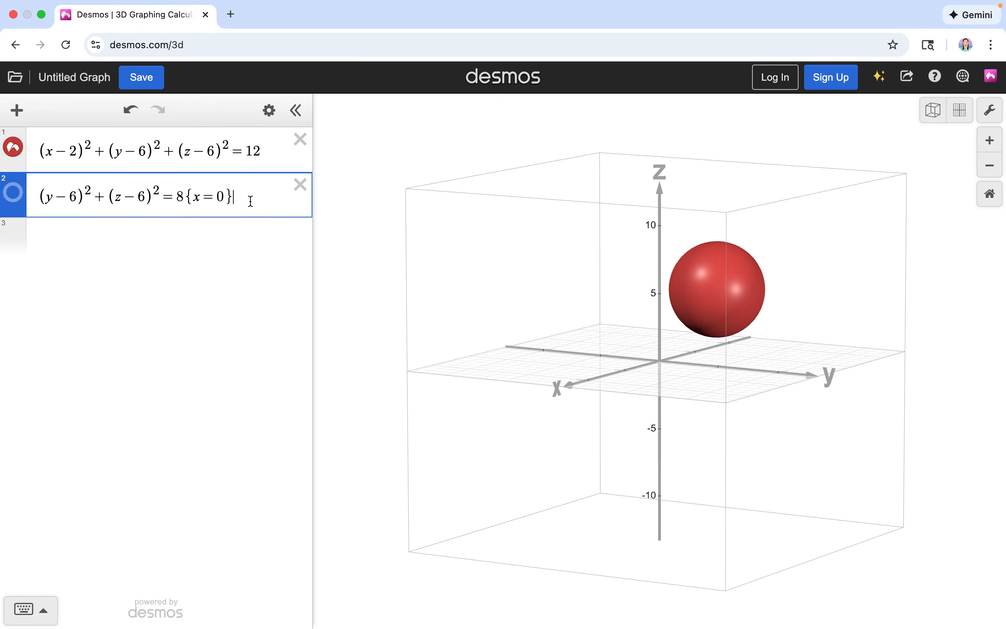
pyautogui.press('BackSpace')
pyautogui.press('BackSpace')
pyautogui.press('BackSpace')
pyautogui.press('BackSpace')
pyautogui.press('BackSpace')
pyautogui.click(17, 203)
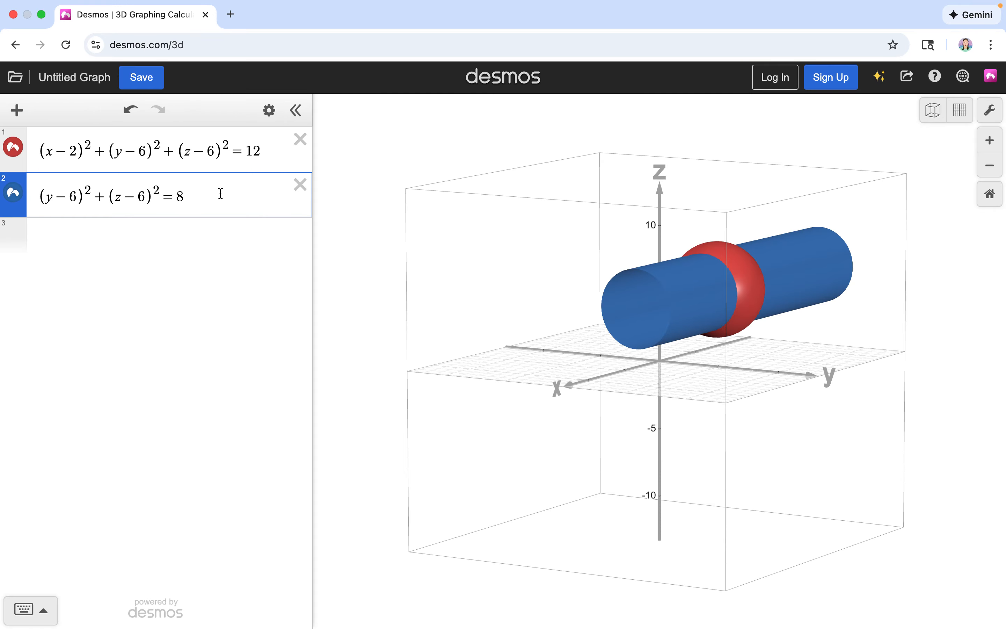
# Step: Restrict (y − 6)² + (z − 6)² = 8 with {x = 0} and view the circle on the sphere from the negative x side
pyautogui.write('{x-')
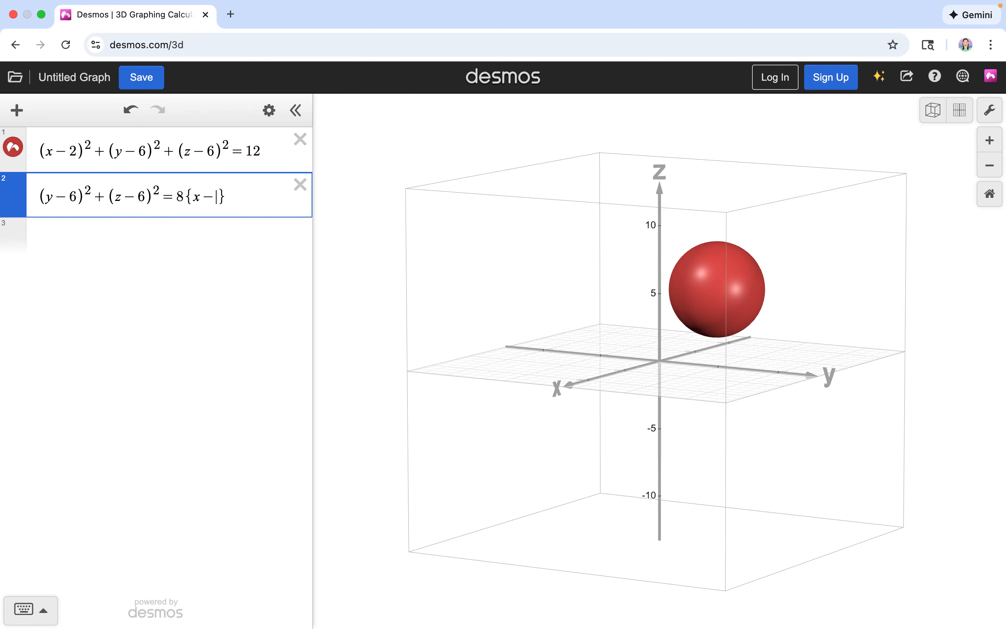
pyautogui.write('0')
pyautogui.press('BackSpace')
pyautogui.press('BackSpace')
pyautogui.write('=0')
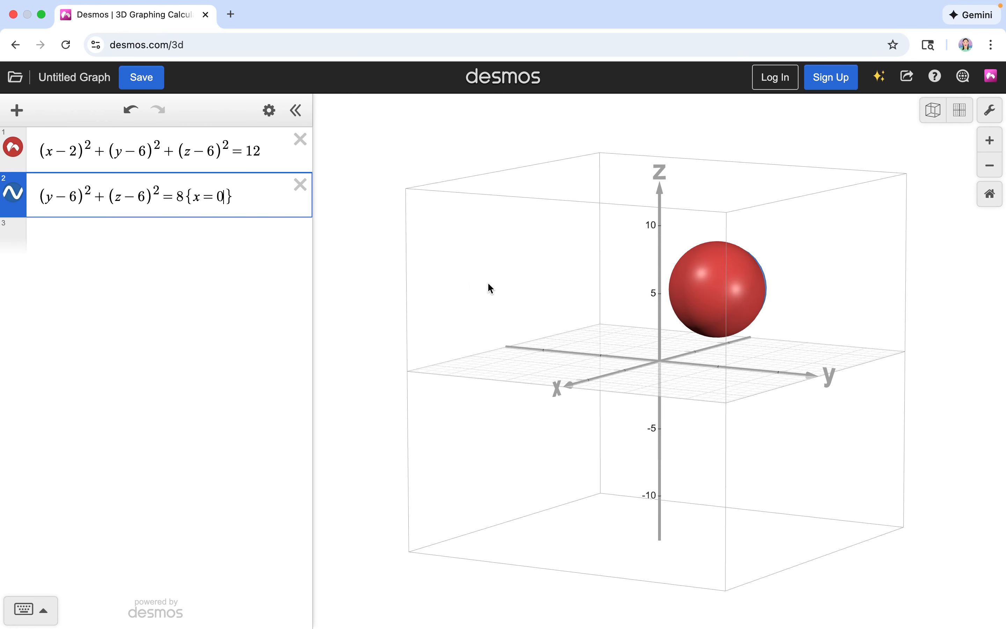
pyautogui.moveTo(523, 314); pyautogui.dragTo(367, 327)
pyautogui.moveTo(557, 366)
pyautogui.mouseDown()
pyautogui.moveTo(587, 372)
pyautogui.moveTo(545, 370)
pyautogui.mouseUp()
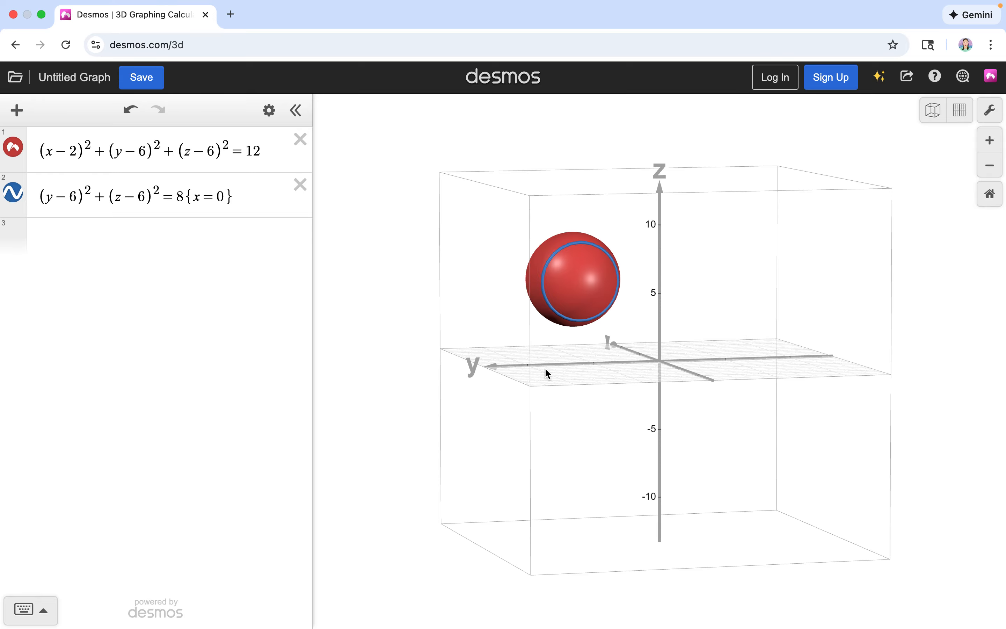